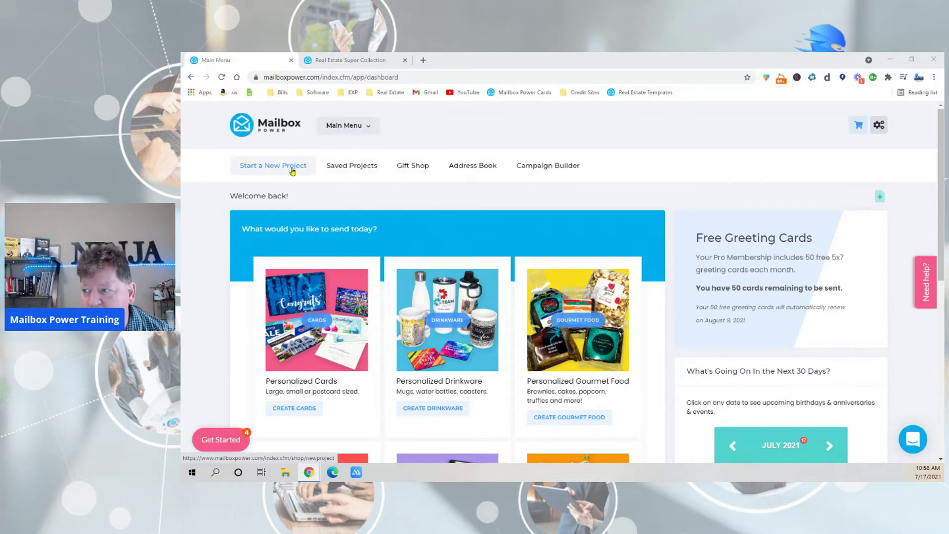
- Open the saved projects and show only the archived ones
left_click(352, 165)
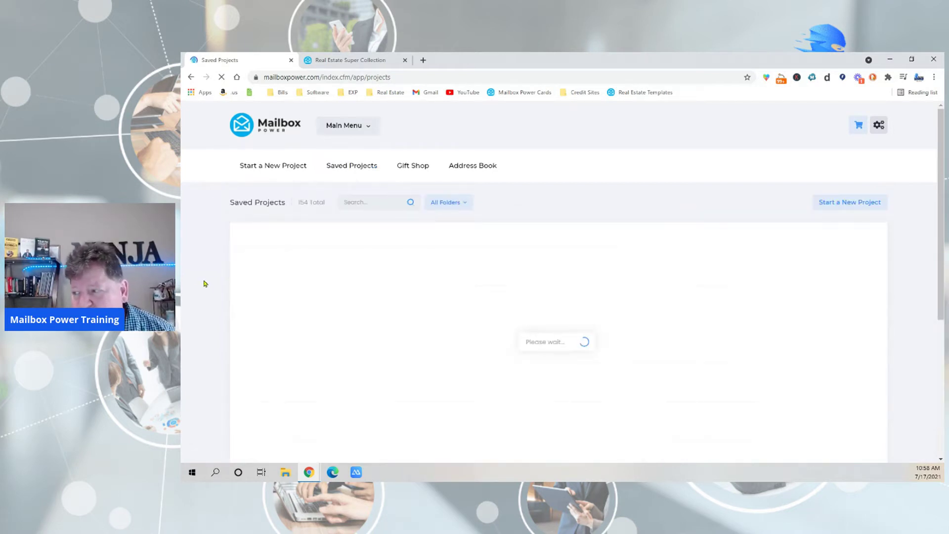
left_click(453, 202)
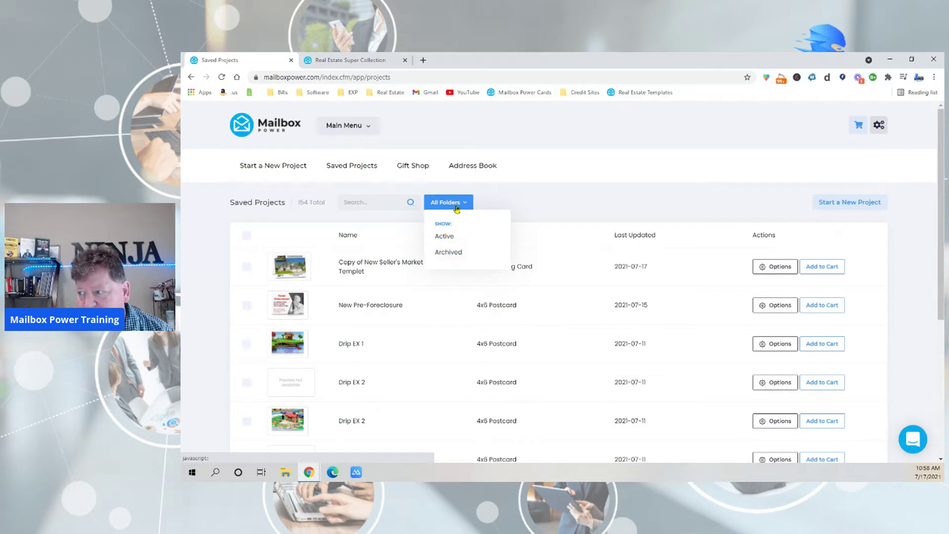
left_click(449, 252)
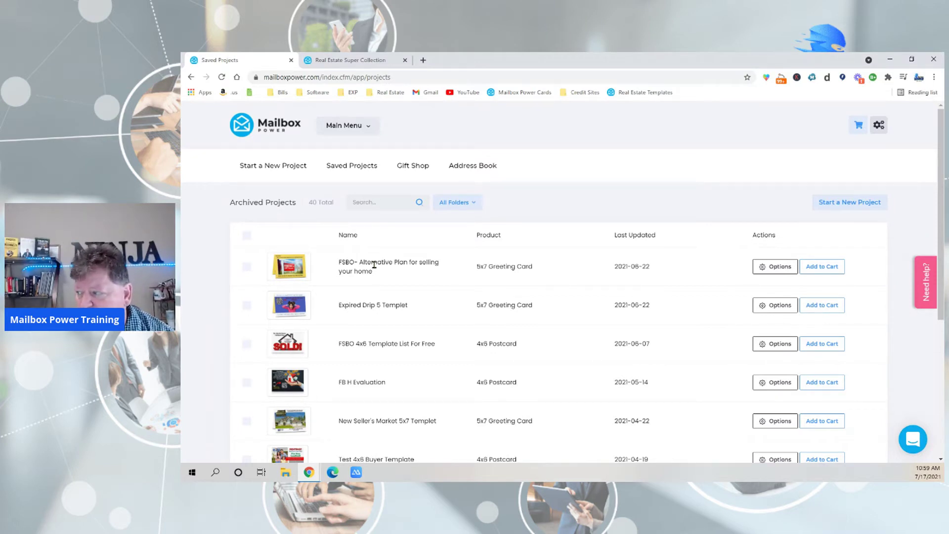
- Check the options available for the archived FSBO alternative plan project, and switch the list back to active projects
left_click(771, 267)
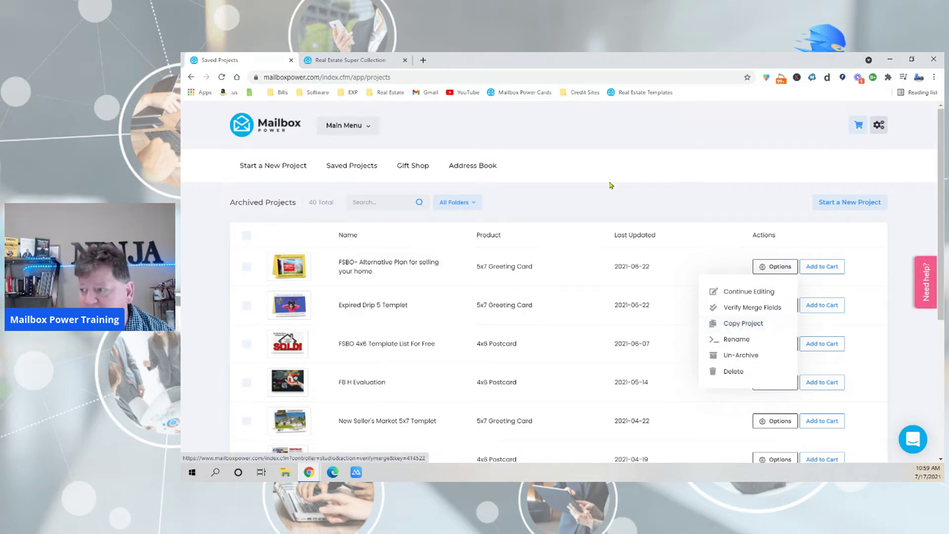
left_click(472, 210)
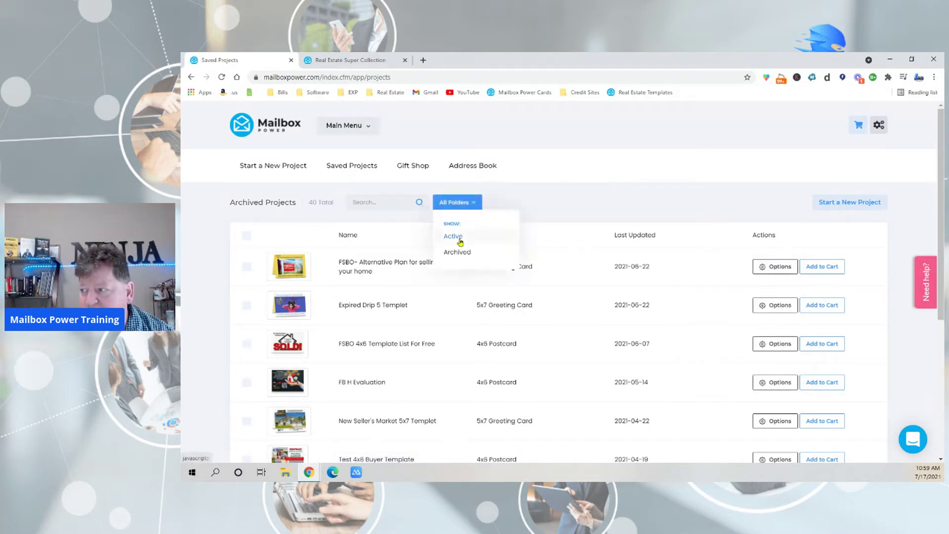
left_click(458, 241)
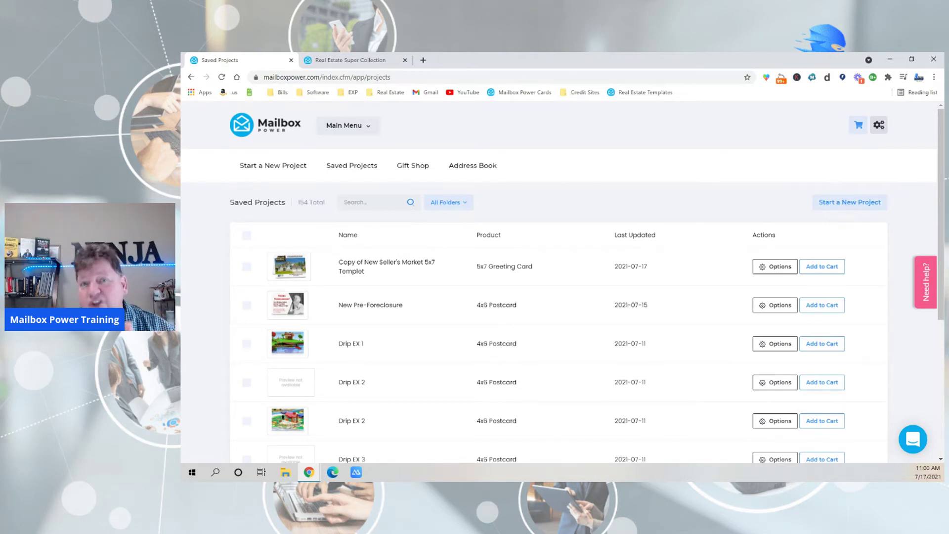
- Look through the designs included in the Real Estate Super Collection listing in the other browser tab
left_click(376, 64)
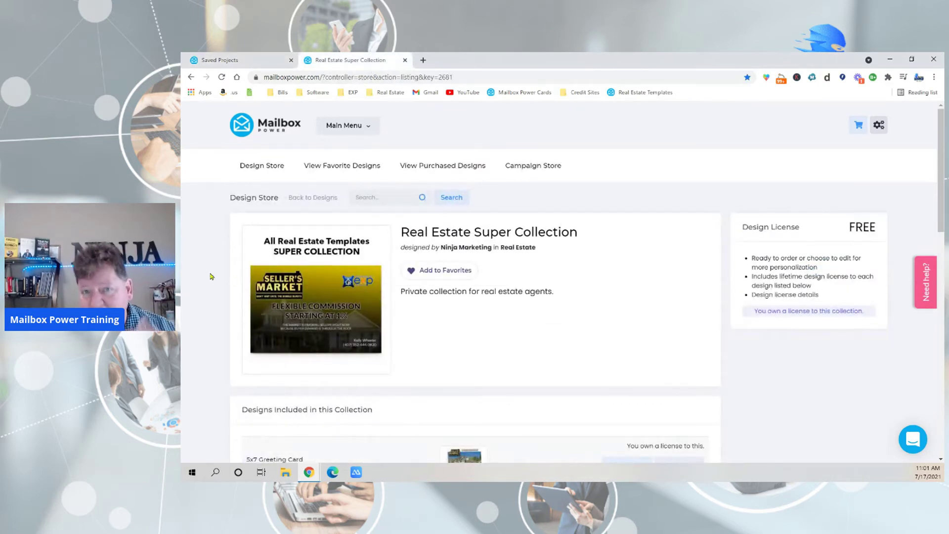
scroll(211, 276, "down", 15)
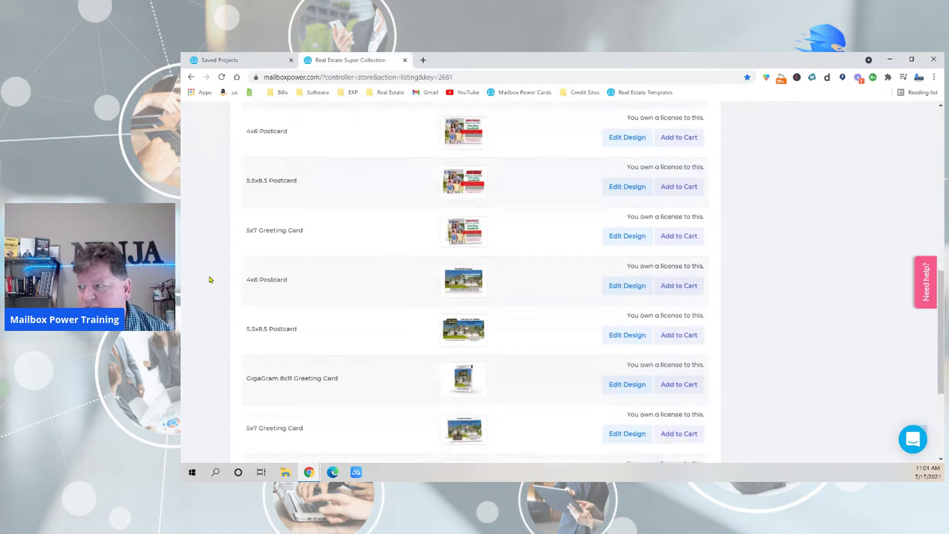
scroll(210, 280, "up", 15)
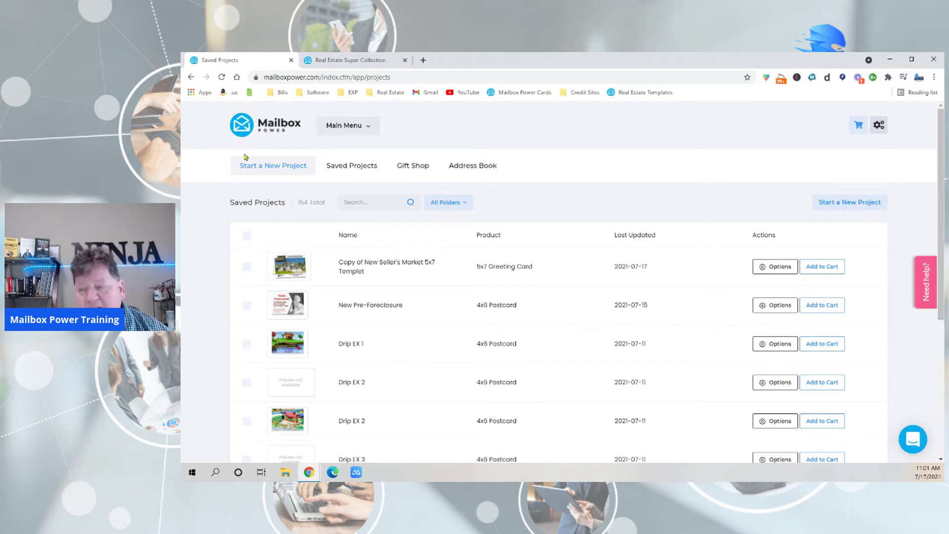
- Open the Design Store and browse the purchased designs for the Real Estate Super Collection
left_click(332, 128)
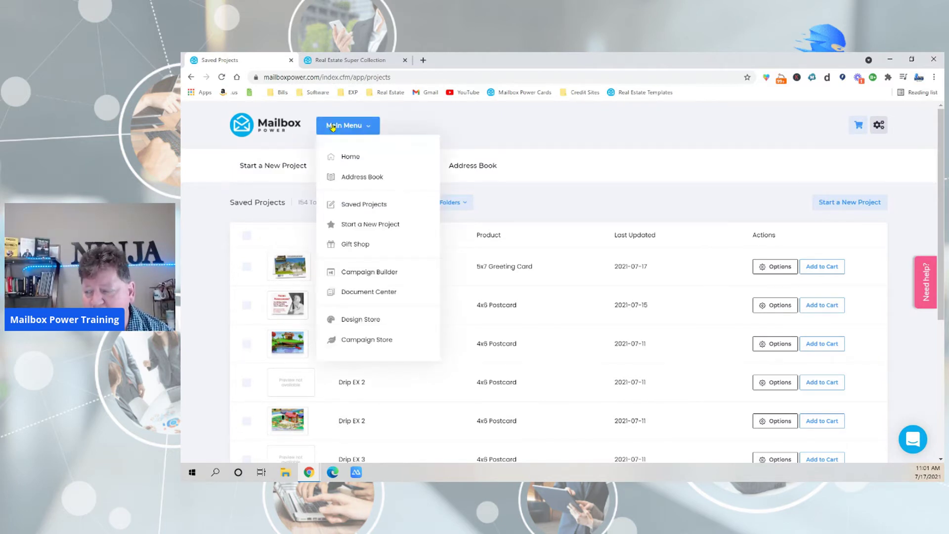
left_click(362, 322)
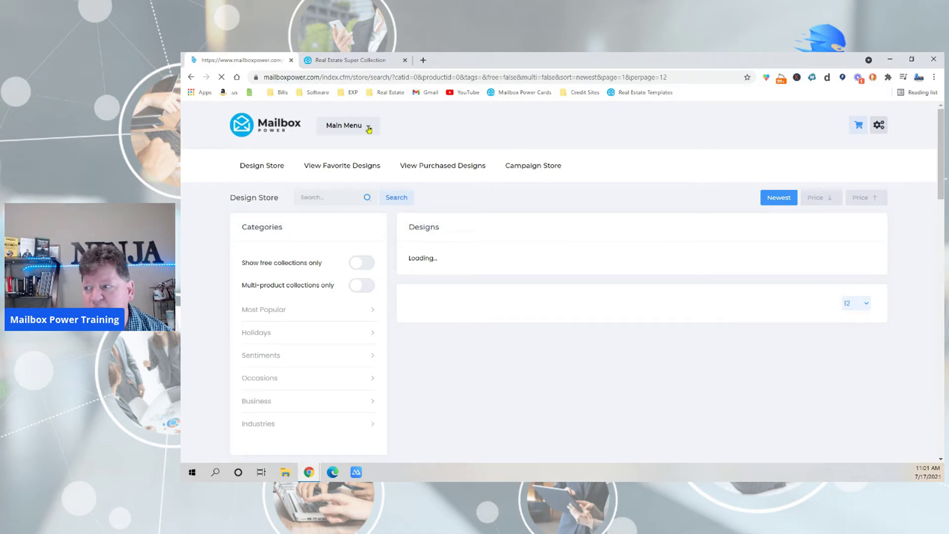
left_click(433, 166)
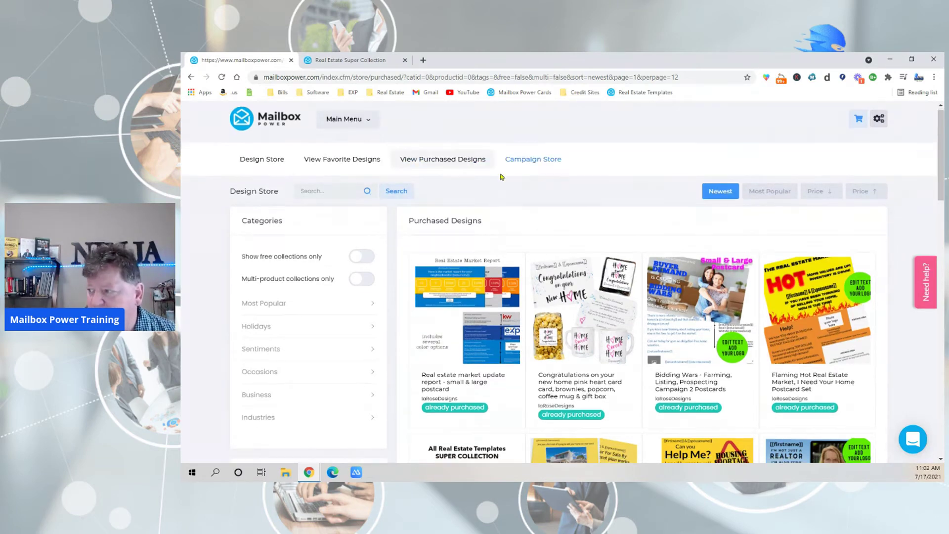
scroll(495, 244, "down", 3)
scroll(495, 244, "down", 4)
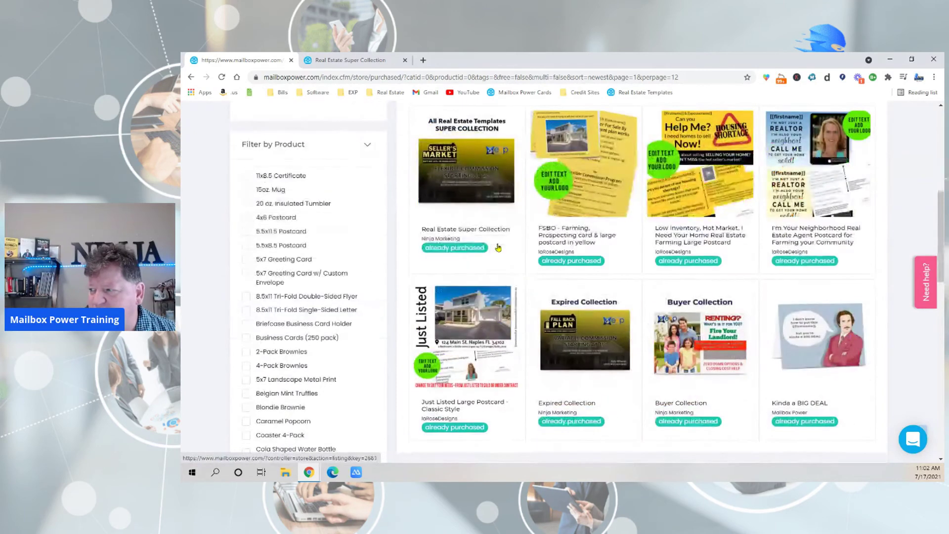
scroll(562, 288, "up", 2)
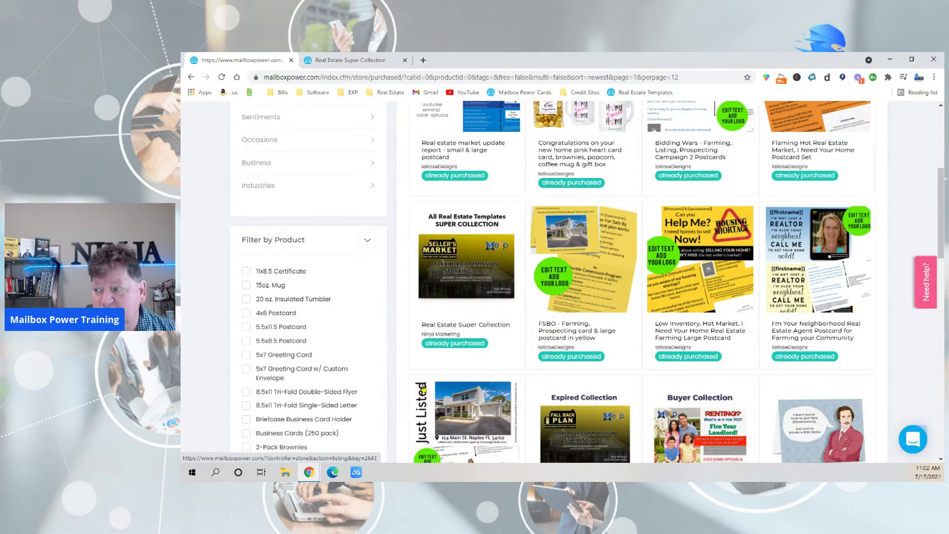
- Open the Real Estate Super Collection and start editing its first 5x7 Greeting Card design
left_click(473, 262)
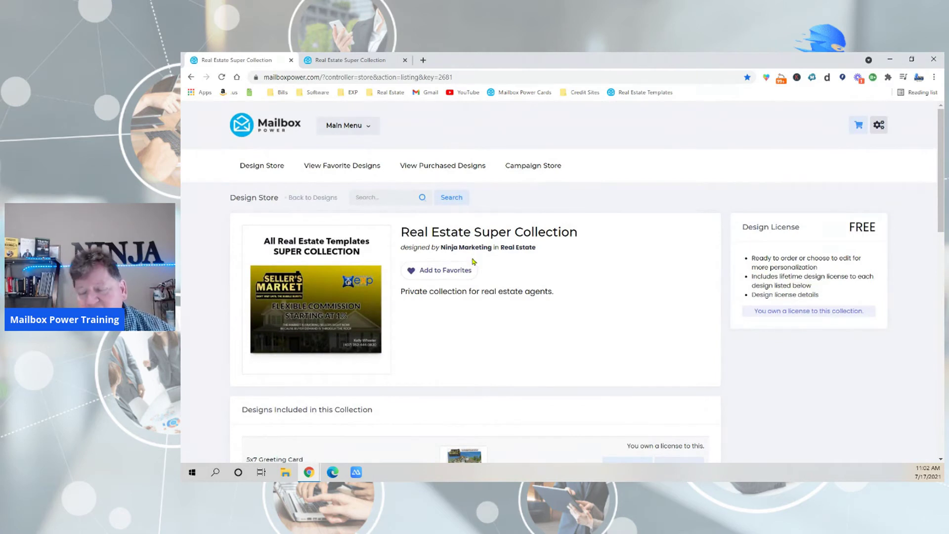
scroll(536, 295, "down", 4)
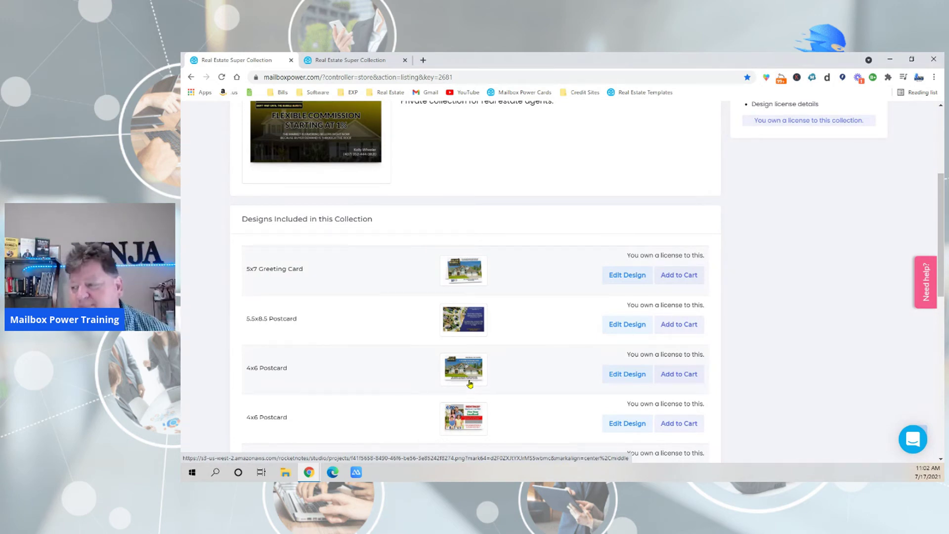
left_click(628, 275)
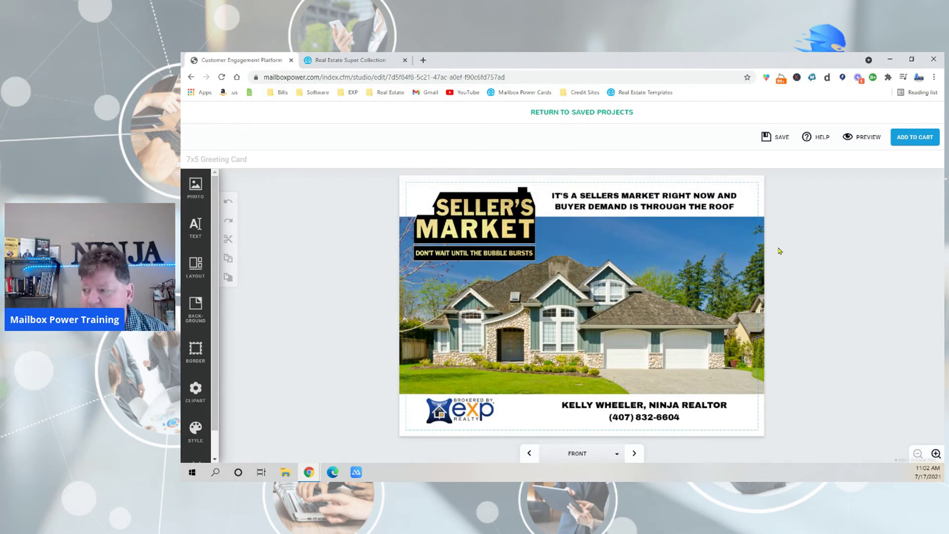
- Inspect the editable brokerage logo and the agent's contact text box on the front of the card
left_click(460, 413)
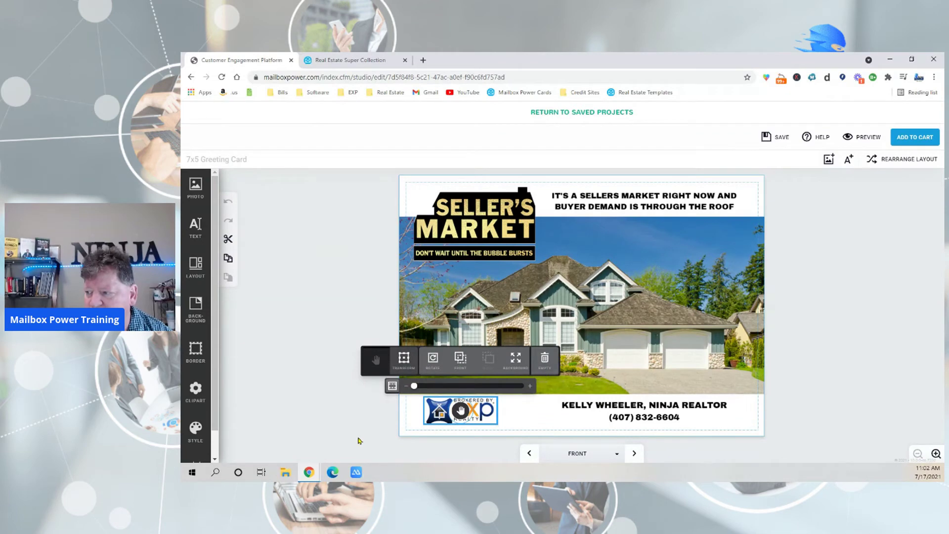
left_click(348, 428)
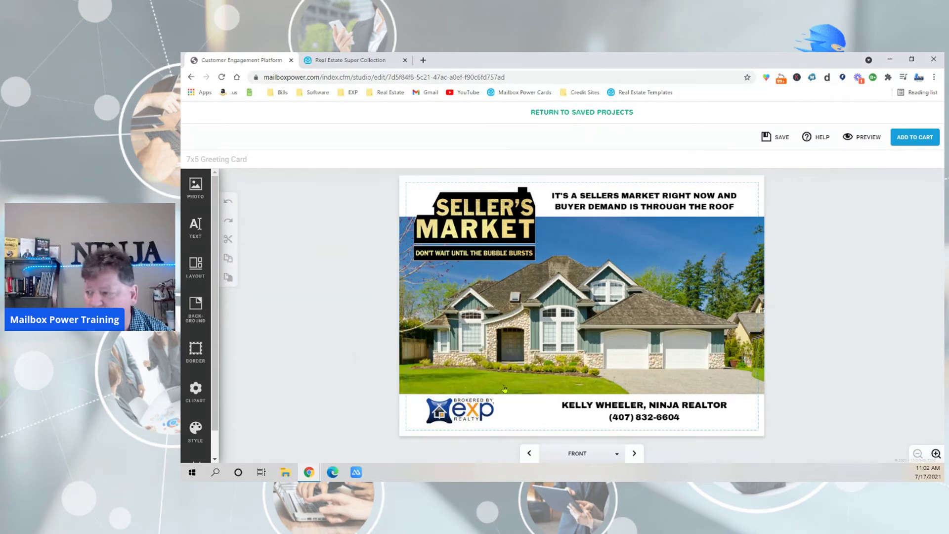
left_click(629, 407)
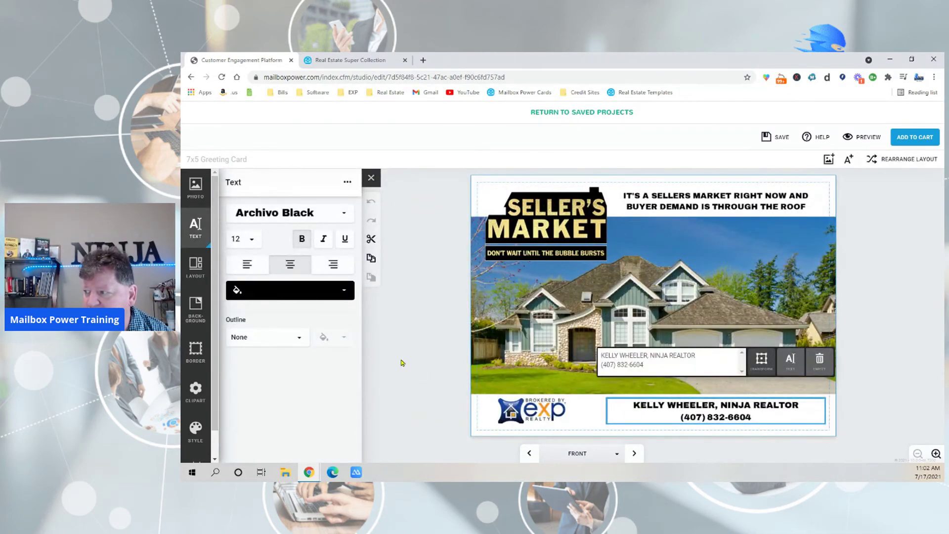
left_click(669, 216)
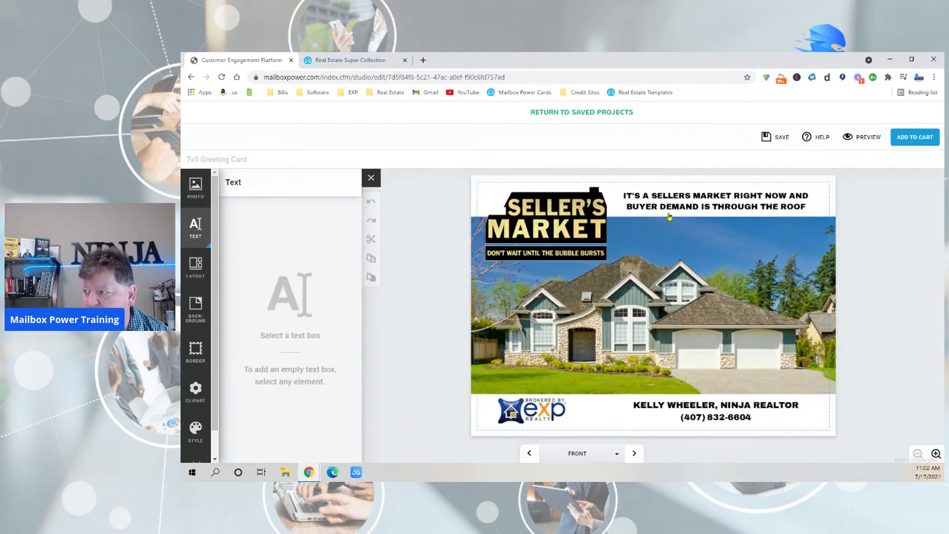
- Go to the card's Inside Top page and inspect the text box of the first program benefit
left_click(636, 454)
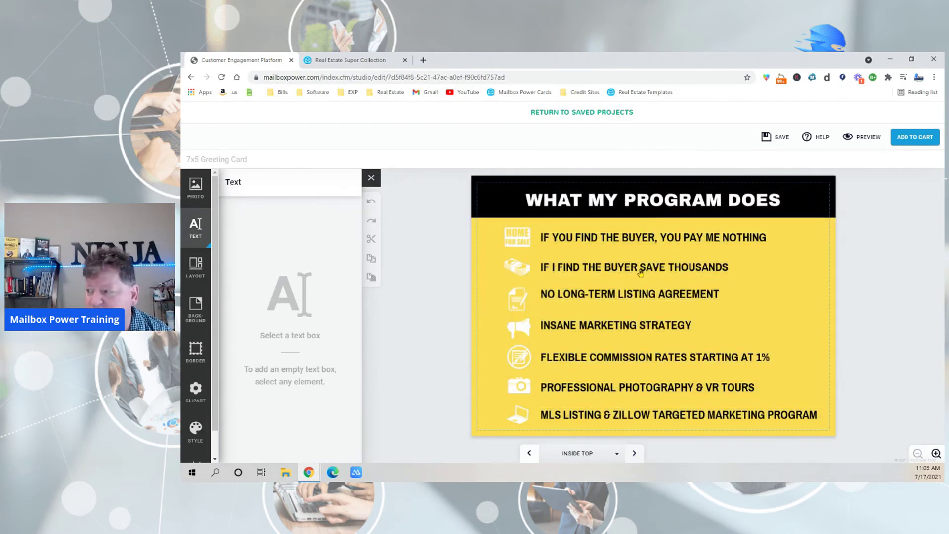
left_click(618, 239)
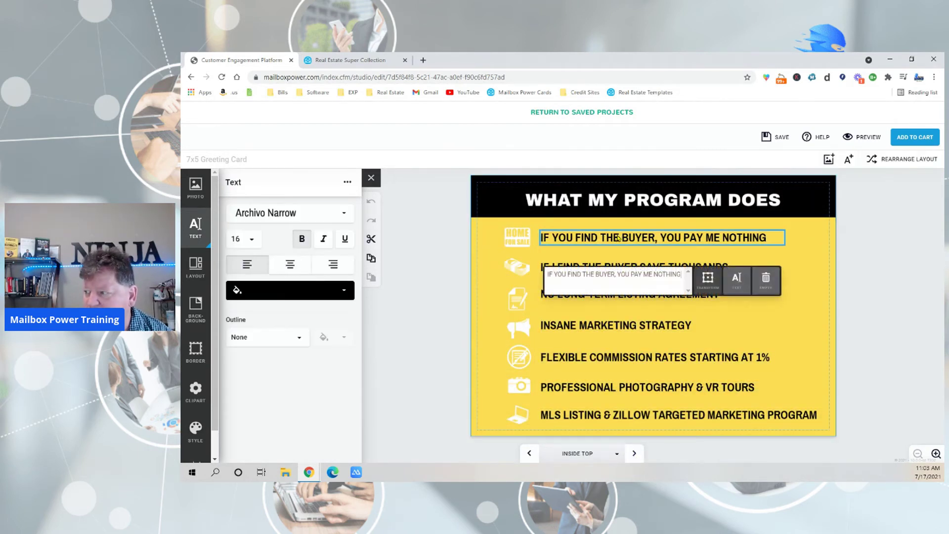
left_click(414, 335)
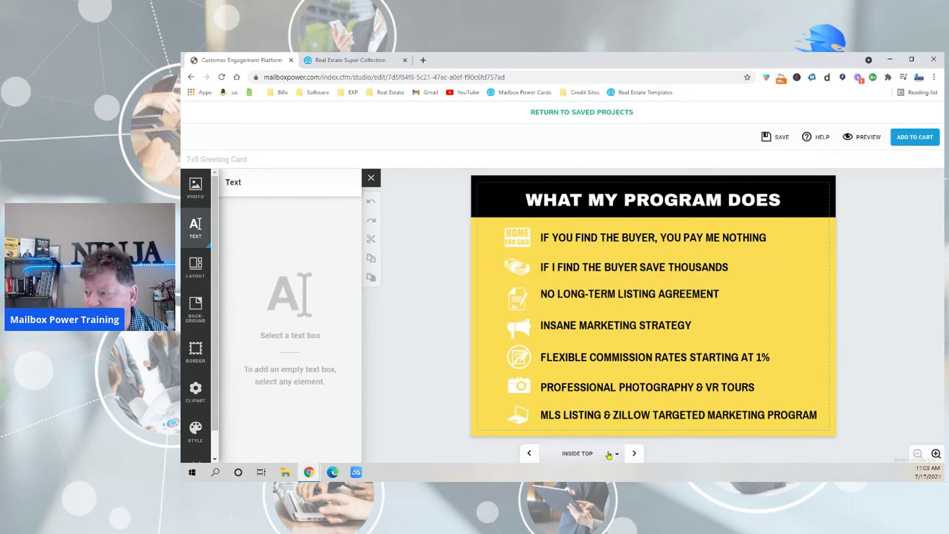
- Go through the Inside Bottom page to the card's back and inspect its brokerage logo and agent contact text box
left_click(635, 453)
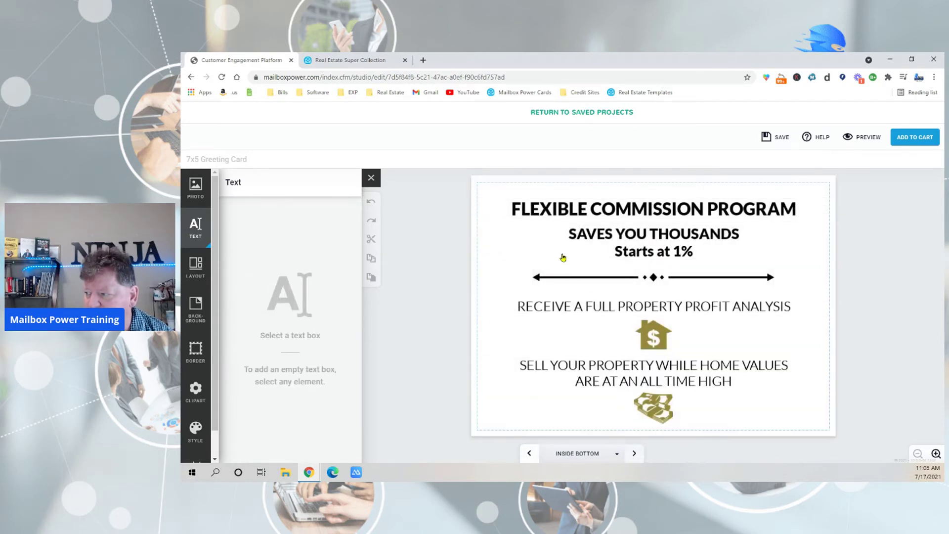
left_click(635, 454)
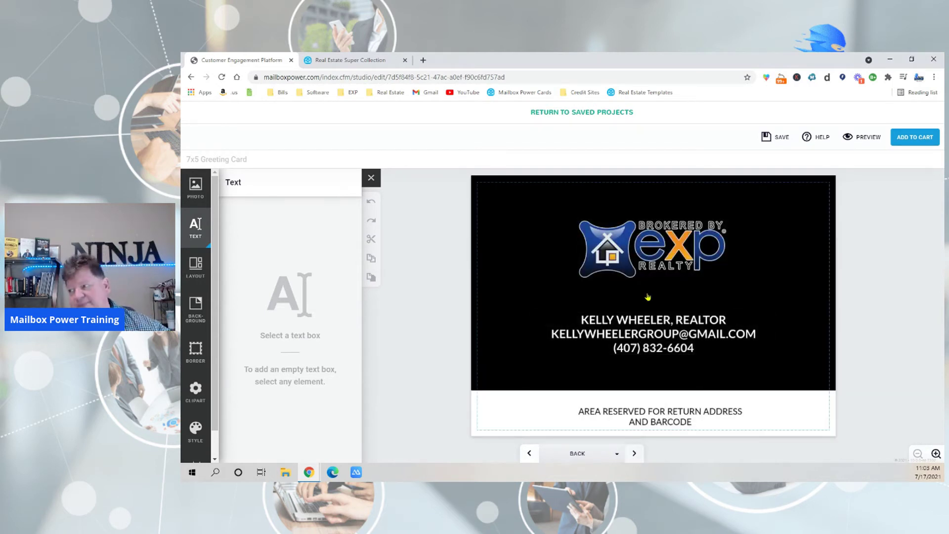
left_click(656, 255)
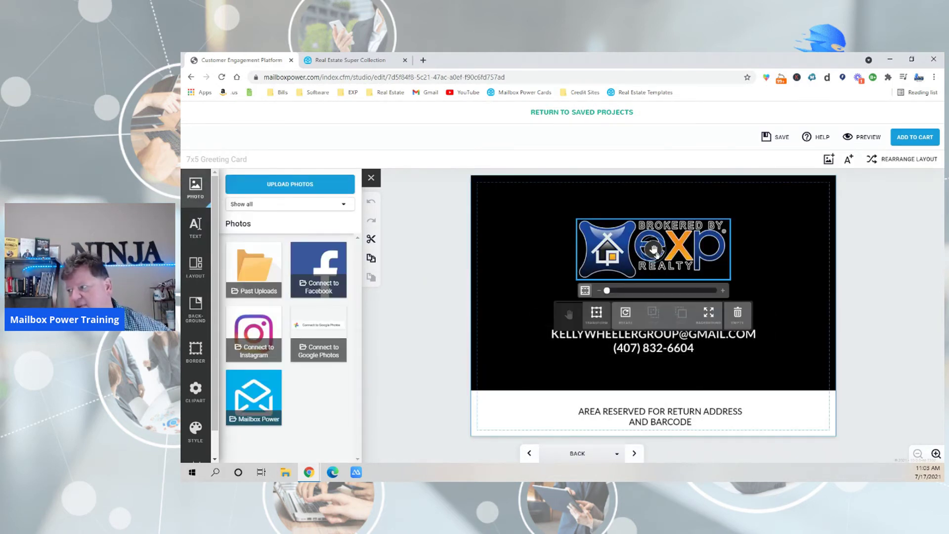
left_click(442, 348)
left_click(652, 333)
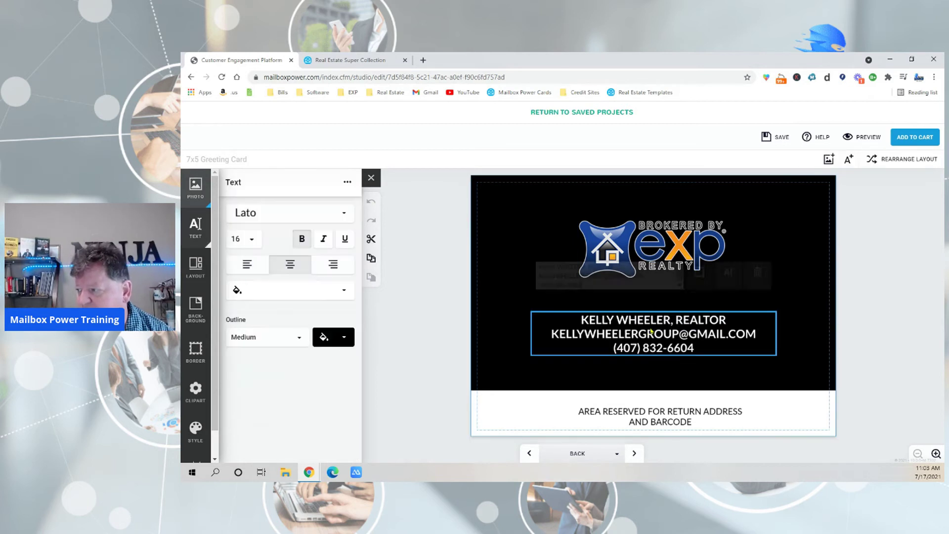
left_click(416, 344)
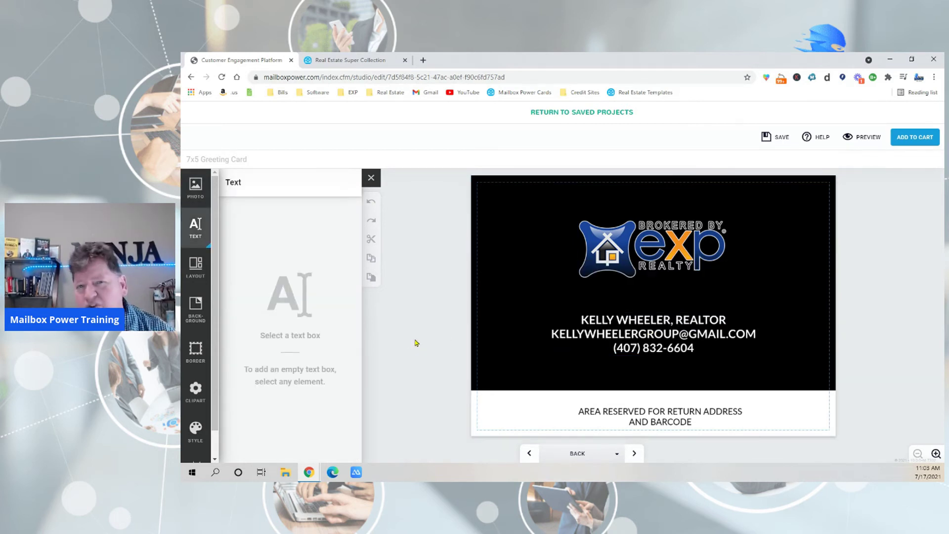
- Save the greeting card project and return to the saved projects
left_click(780, 142)
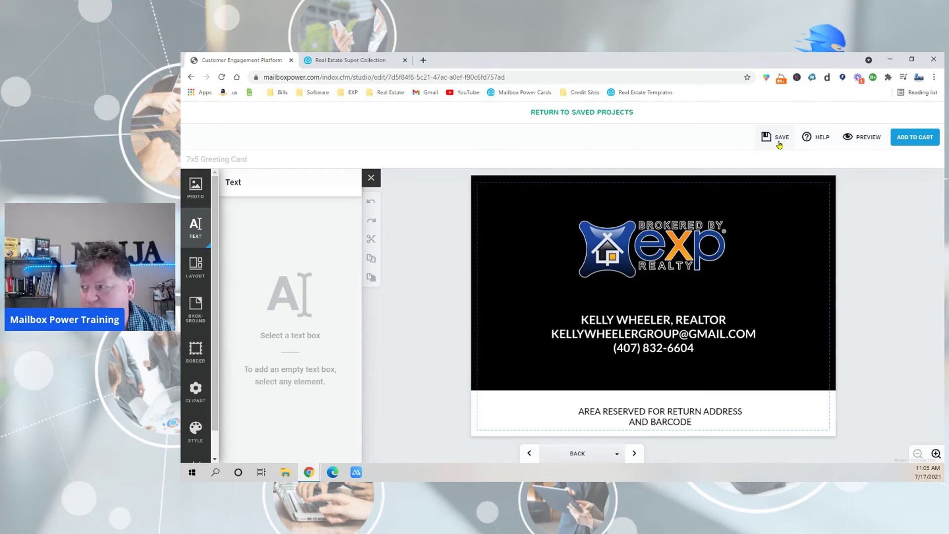
left_click(585, 119)
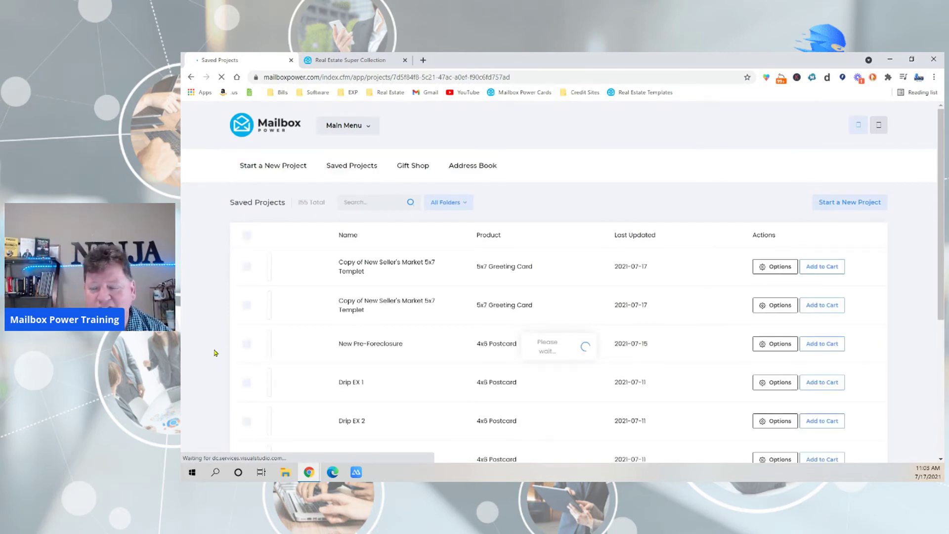
- Archive the first "Copy of New Seller's Market 5x7 Templet" project in the saved projects list
scroll(217, 356, "down", 5)
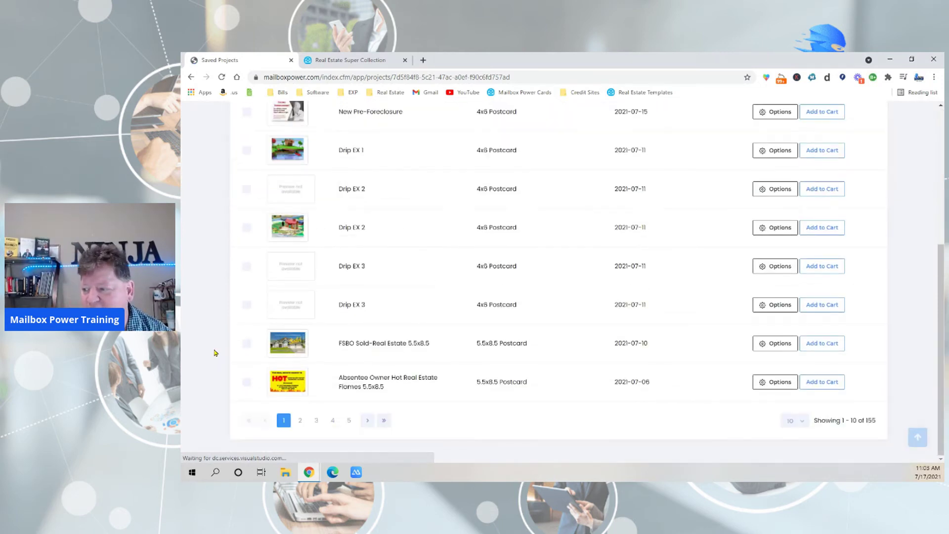
left_click(289, 421)
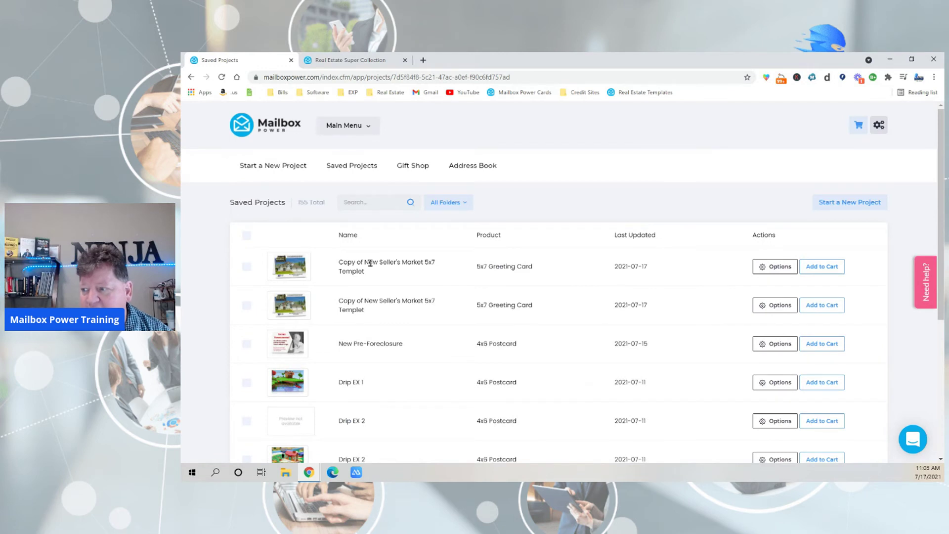
left_click(776, 268)
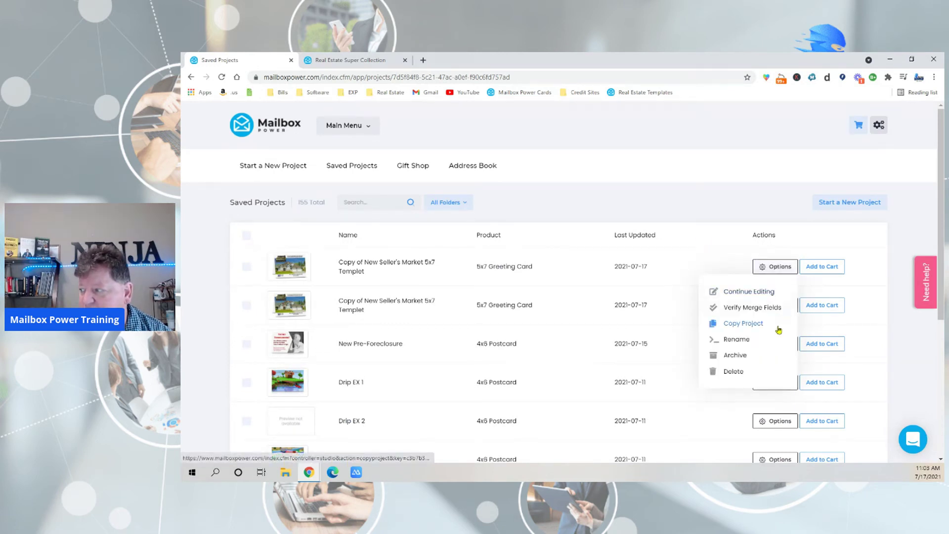
left_click(735, 356)
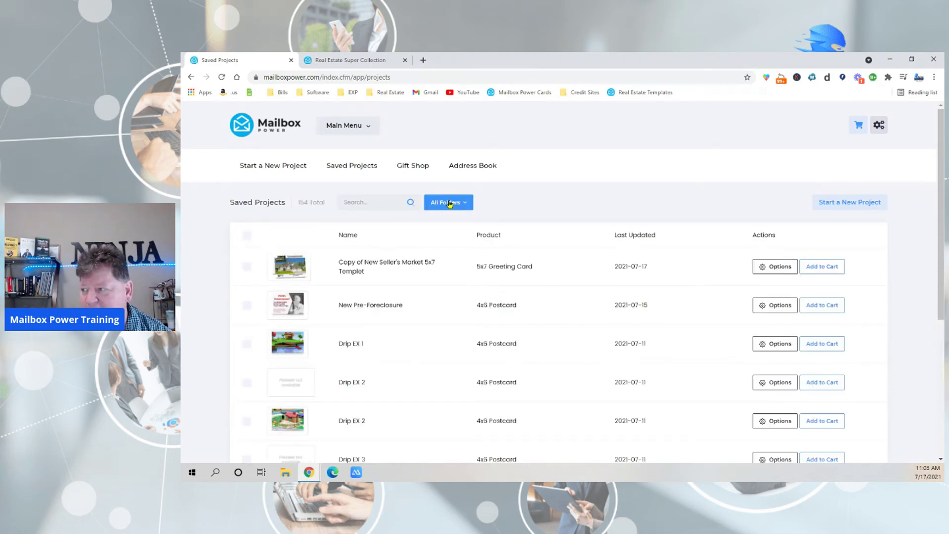
- Show the archived projects and start renaming "Copy of New Seller's Market 5x7 Templet", removing "Copy of" from its name
left_click(449, 205)
left_click(447, 251)
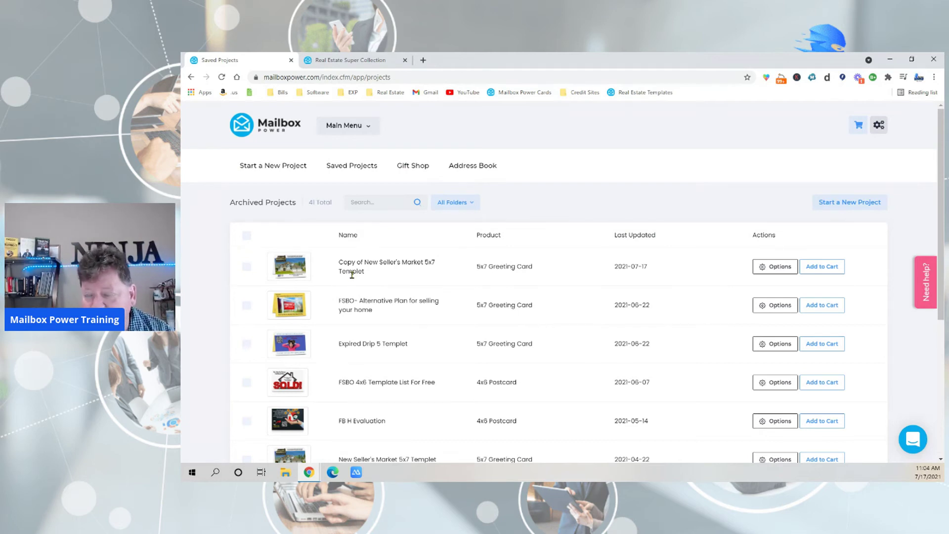
left_click(775, 266)
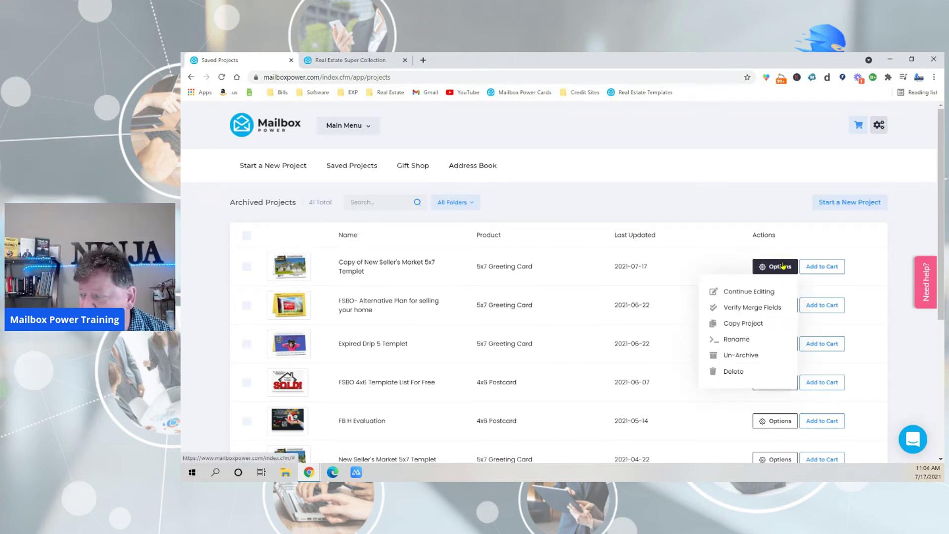
left_click(737, 341)
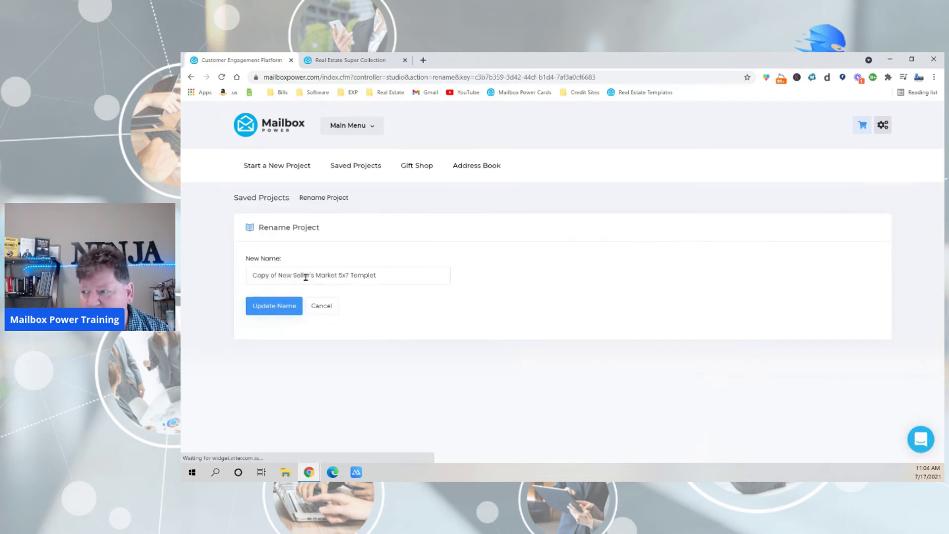
left_click_drag(275, 277, 227, 292)
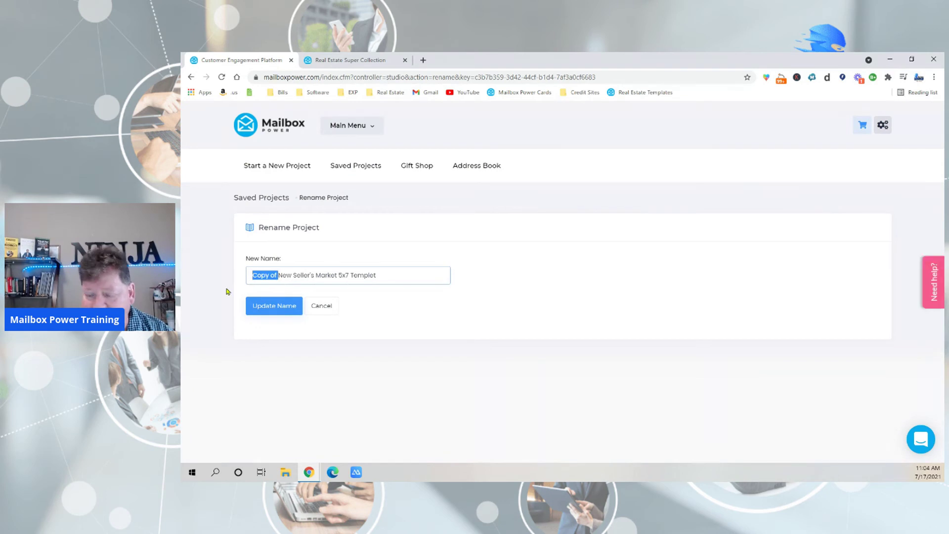
key("BackSpace")
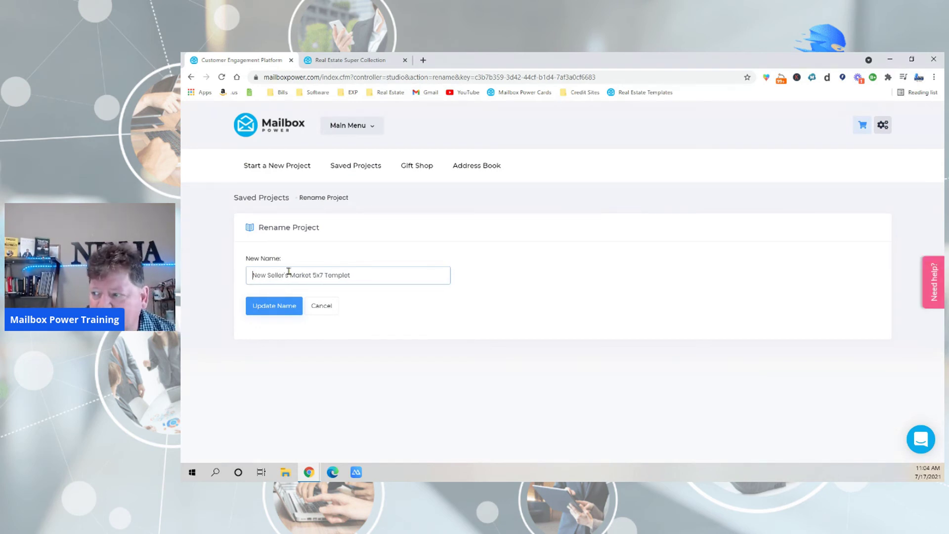
- Append 222 to the project name so it reads "New Seller's Market 5x7 Templet 222" and save the new name
left_click_drag(325, 277, 373, 273)
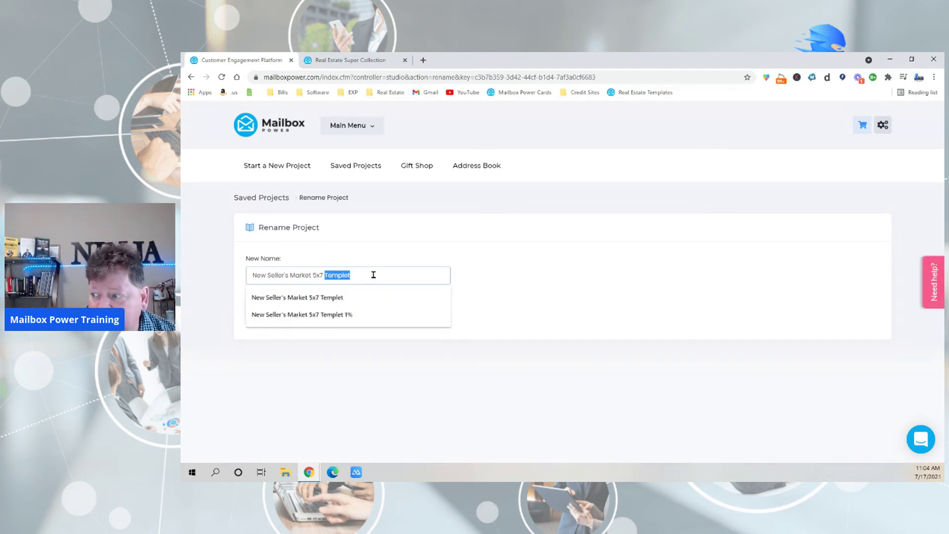
key("Right")
left_click(196, 385)
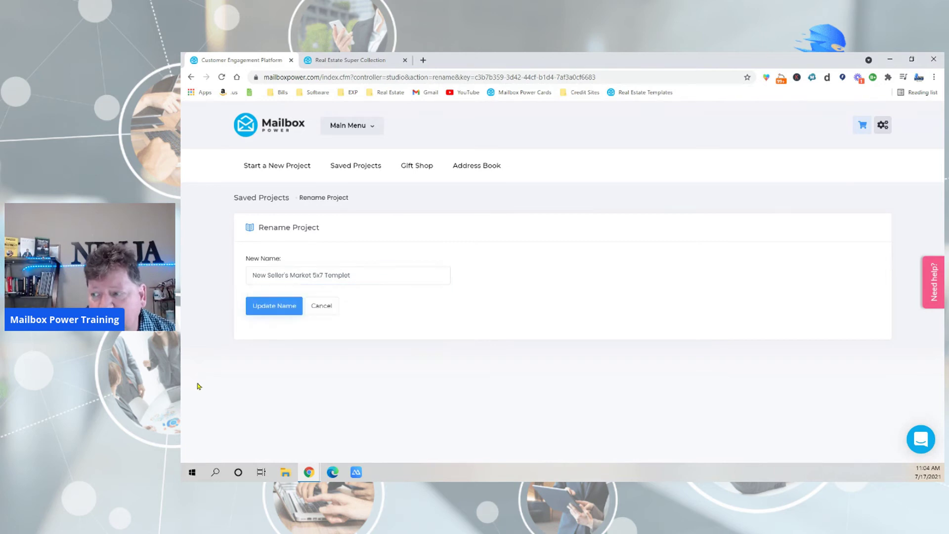
left_click(365, 275)
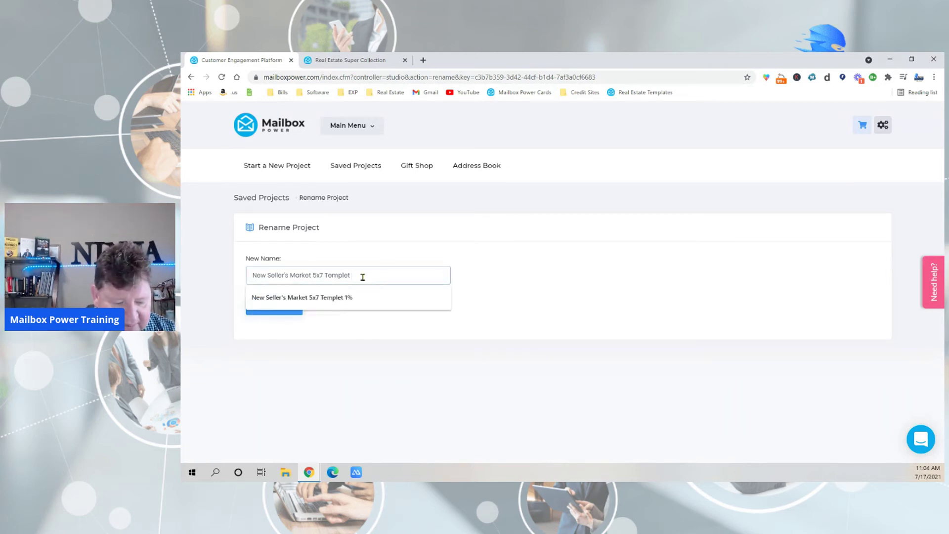
type("222")
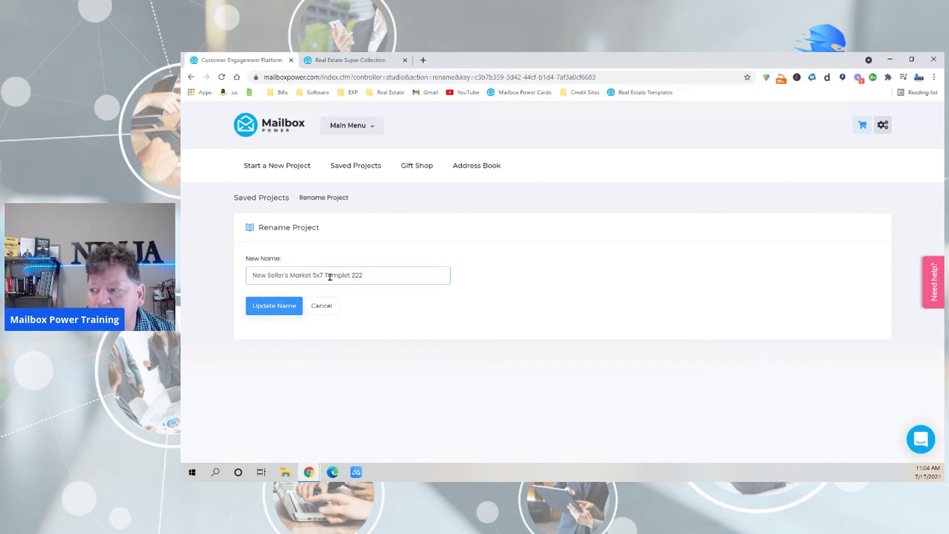
left_click(277, 308)
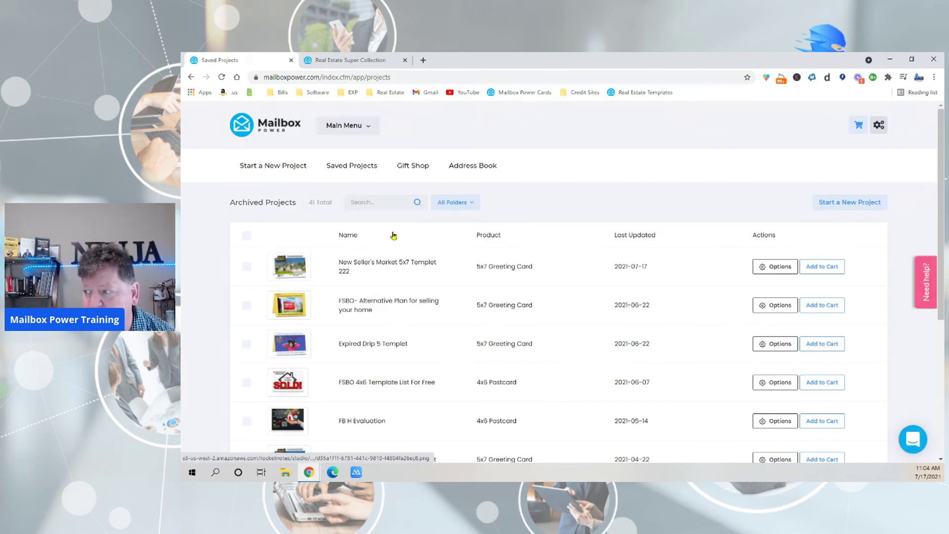
- Return to the dashboard, collapse its getting-started checklist and go to the Design Store
left_click(280, 129)
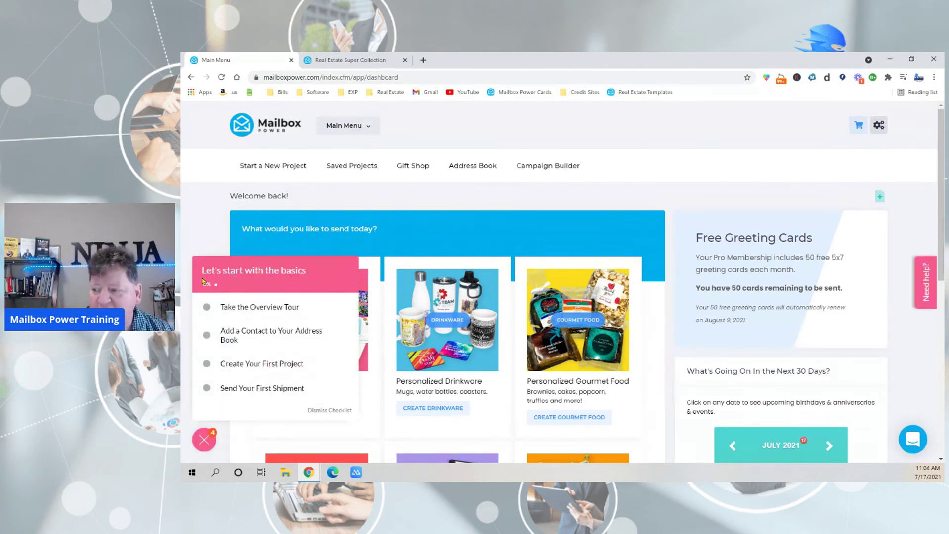
left_click(203, 440)
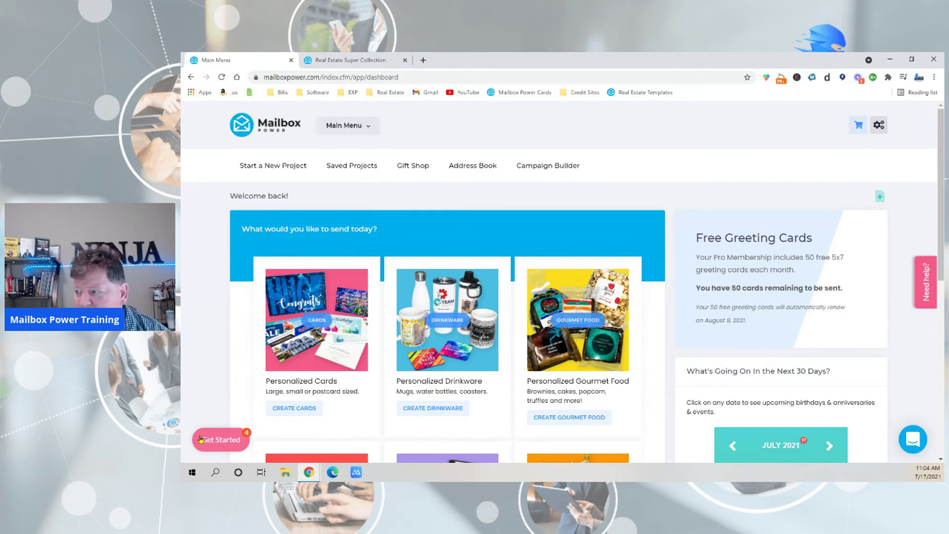
left_click(340, 131)
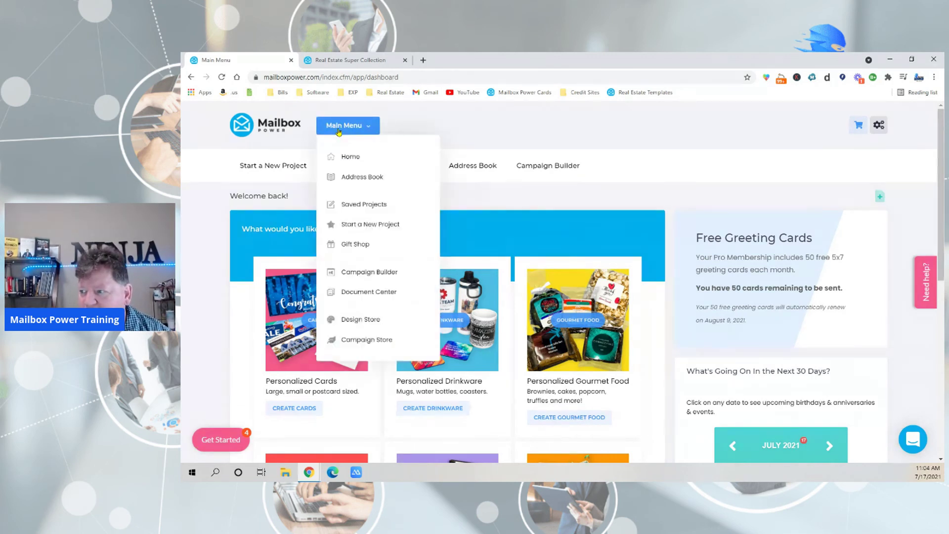
left_click(370, 322)
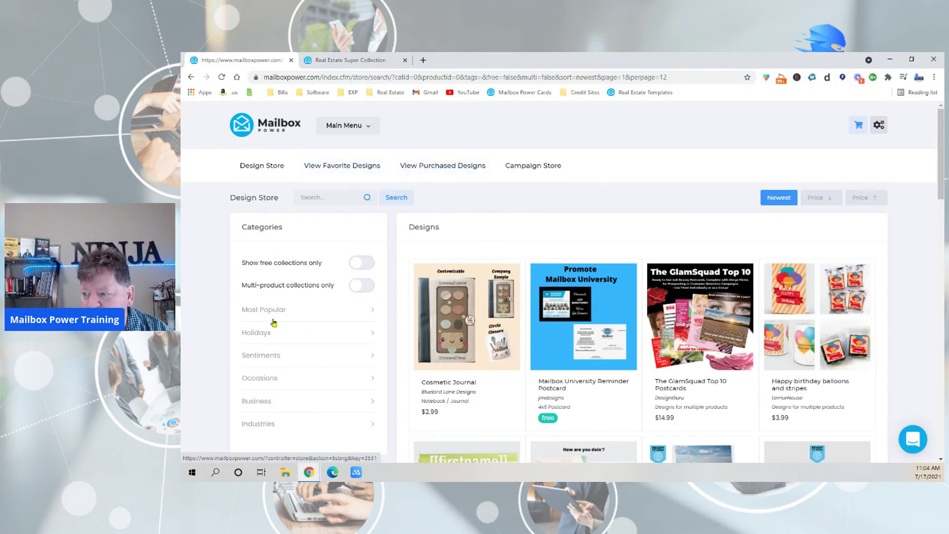
- Filter the Design Store to the Real Estate industry and browse the designs offered
scroll(271, 319, "down", 2)
left_click(258, 328)
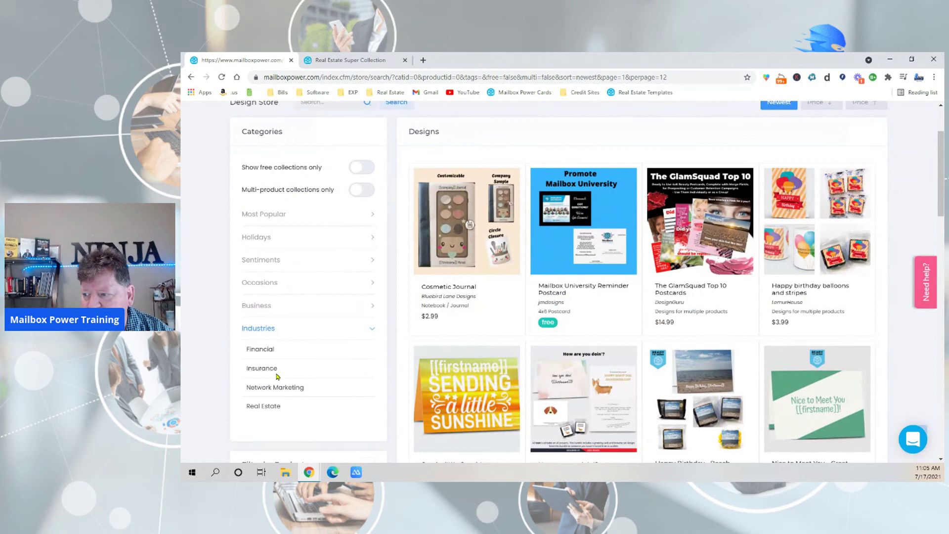
left_click(265, 406)
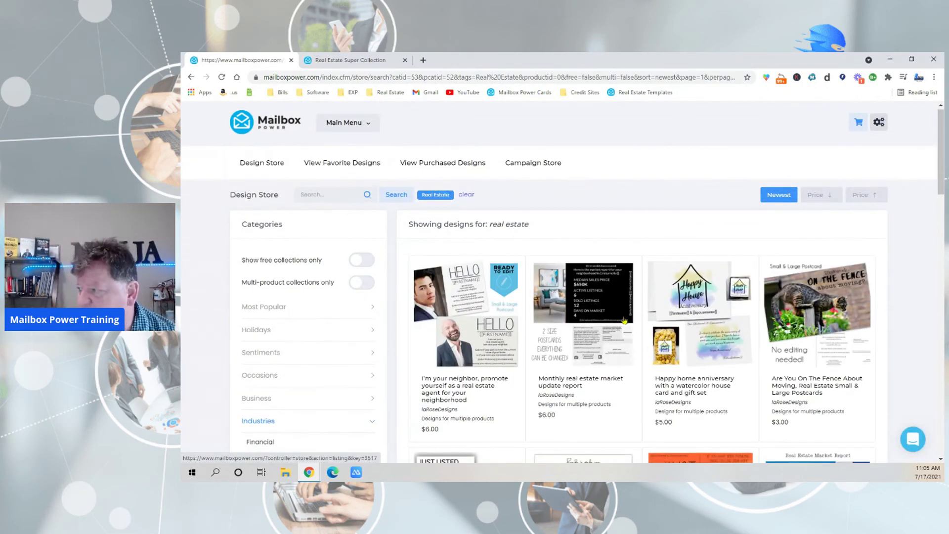
scroll(712, 202, "down", 6)
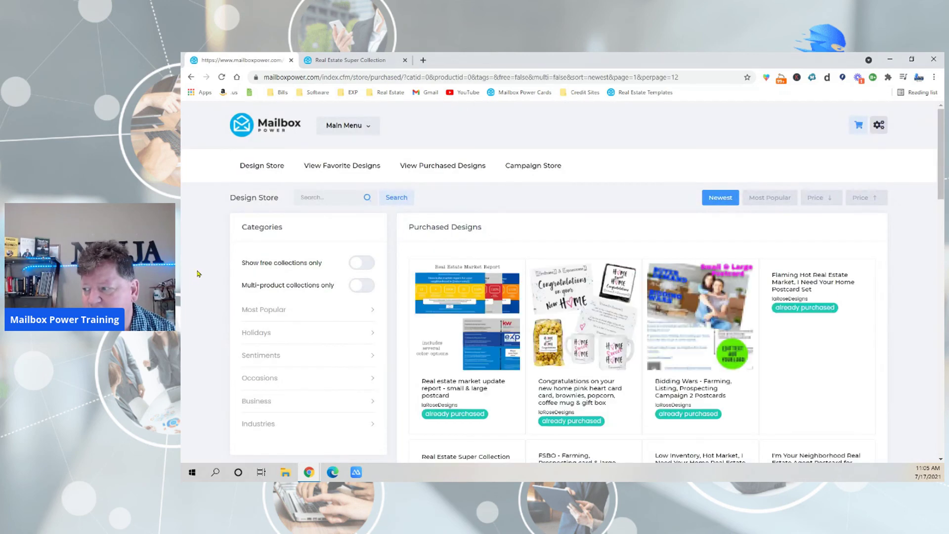
- Browse the purchased designs and review the contents of the "FSBO - Farming, Prospecting card & large postcard in yellow" collection
scroll(197, 273, "down", 4)
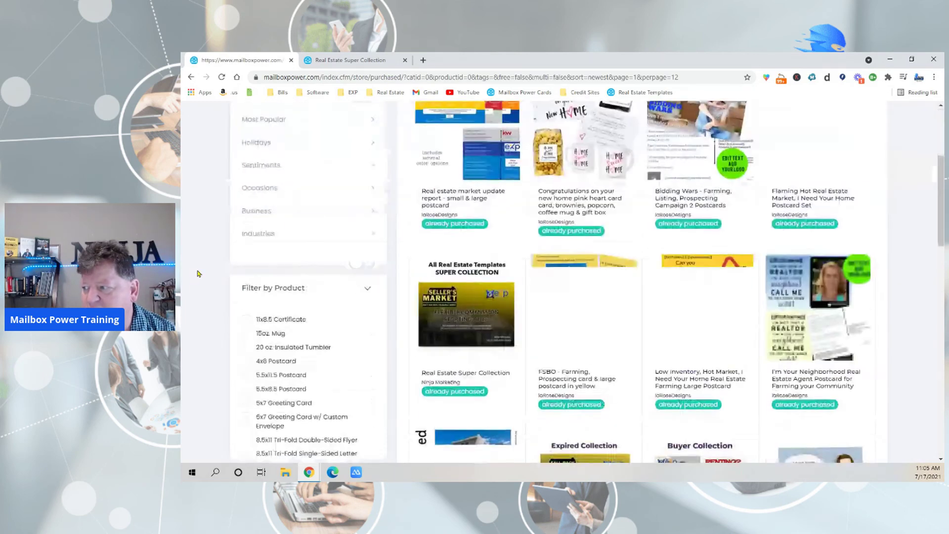
scroll(530, 346, "down", 3)
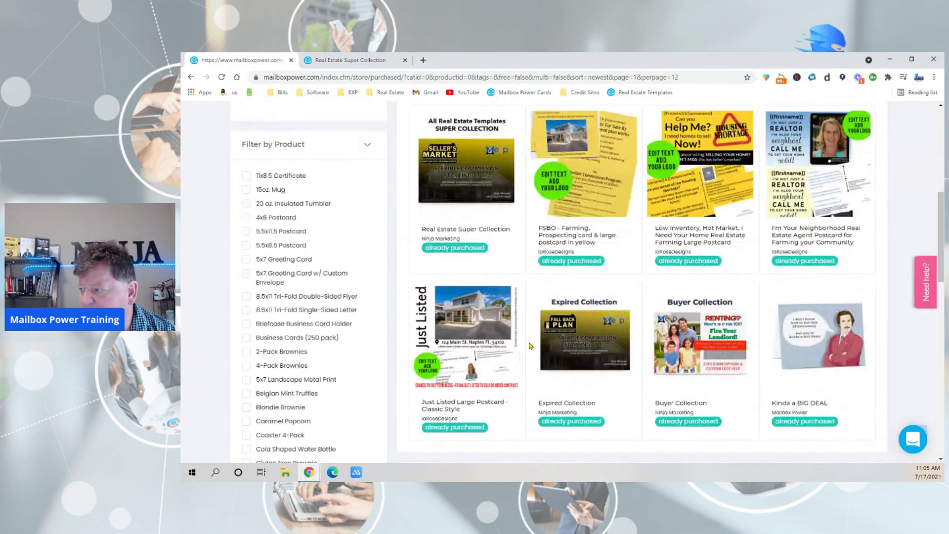
scroll(530, 349, "up", 3)
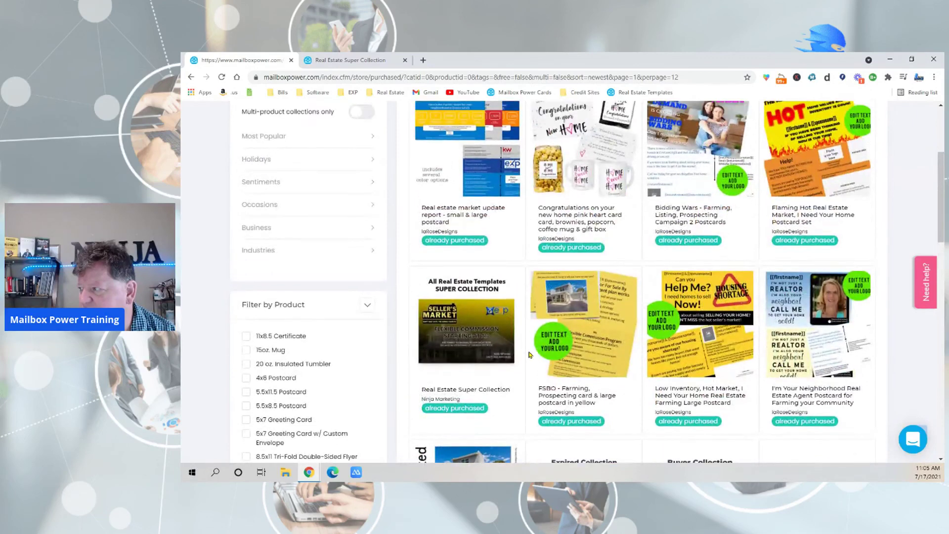
scroll(530, 355, "up", 2)
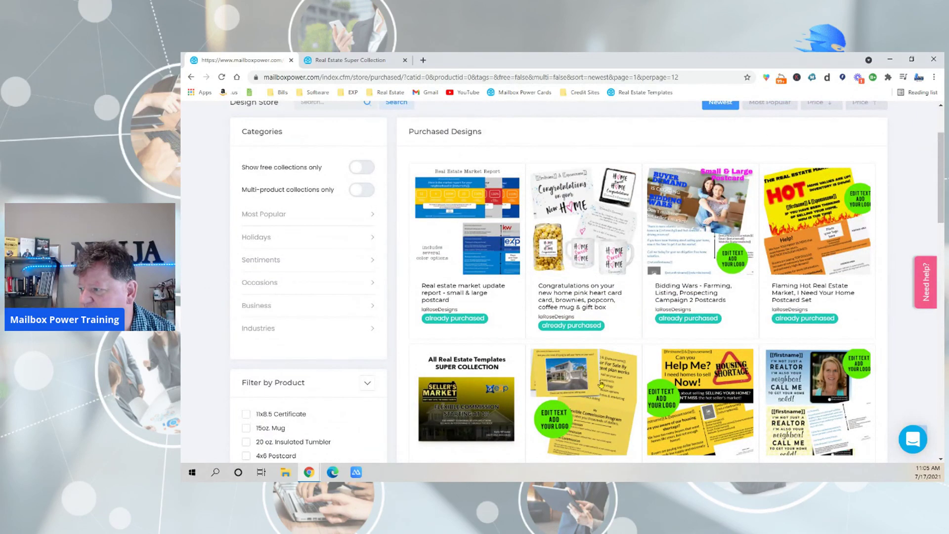
left_click(600, 385)
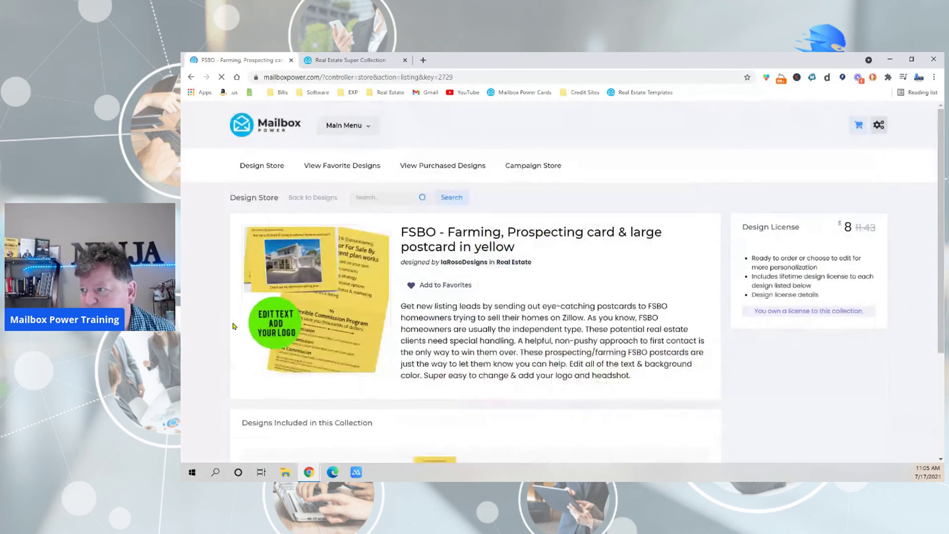
scroll(234, 326, "down", 3)
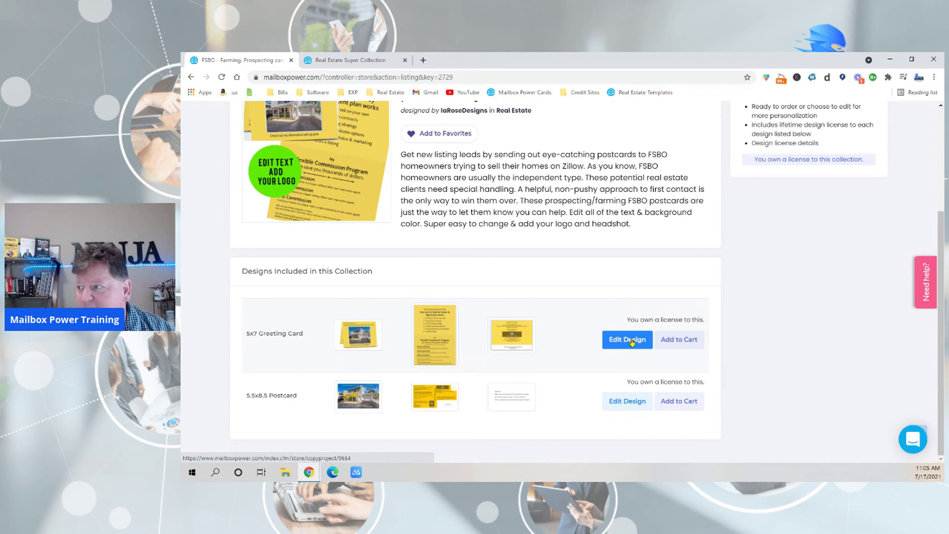
scroll(632, 342, "up", 2)
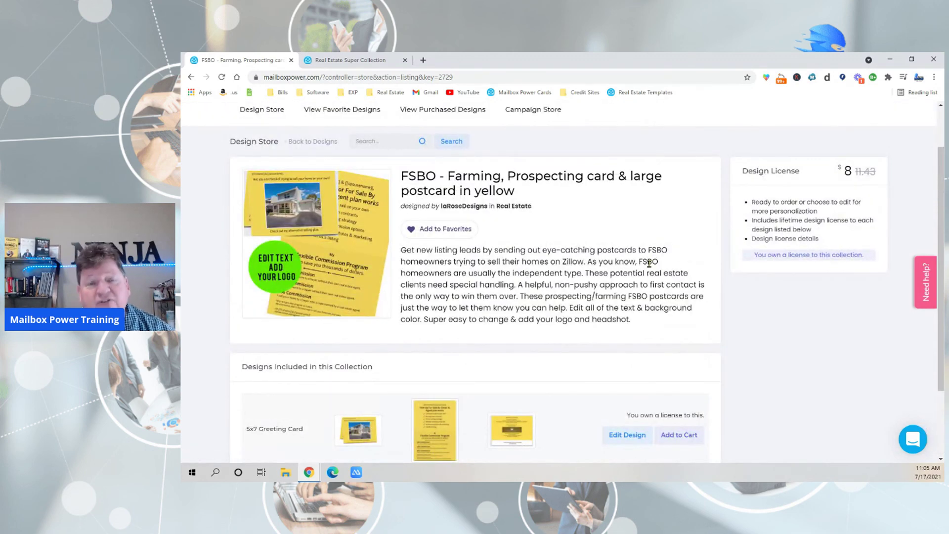